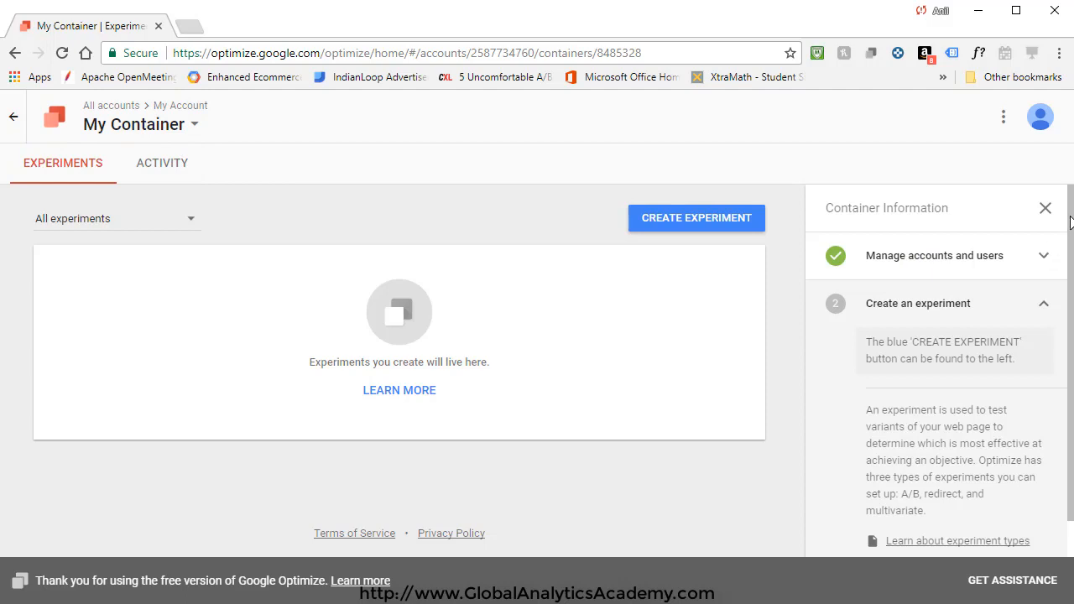
Step: Collapse the Create an experiment row in My Container's setup checklist to show all five steps
scroll(1071, 221, "down", 1)
scroll(1064, 211, "up", 1)
left_click(939, 316)
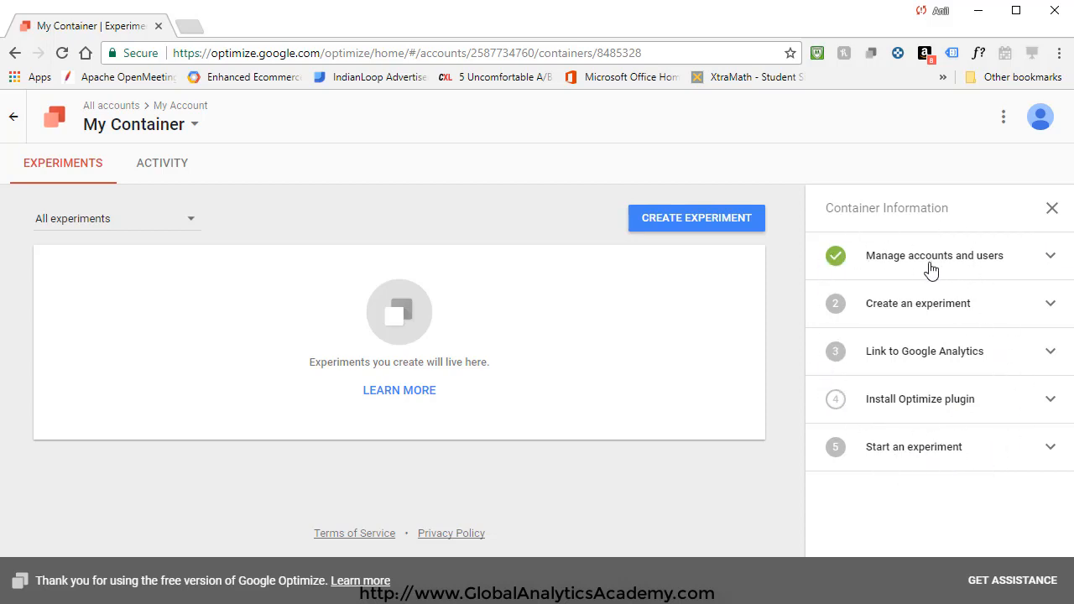
Step: Leave My Container and return to the All accounts page
left_click(14, 122)
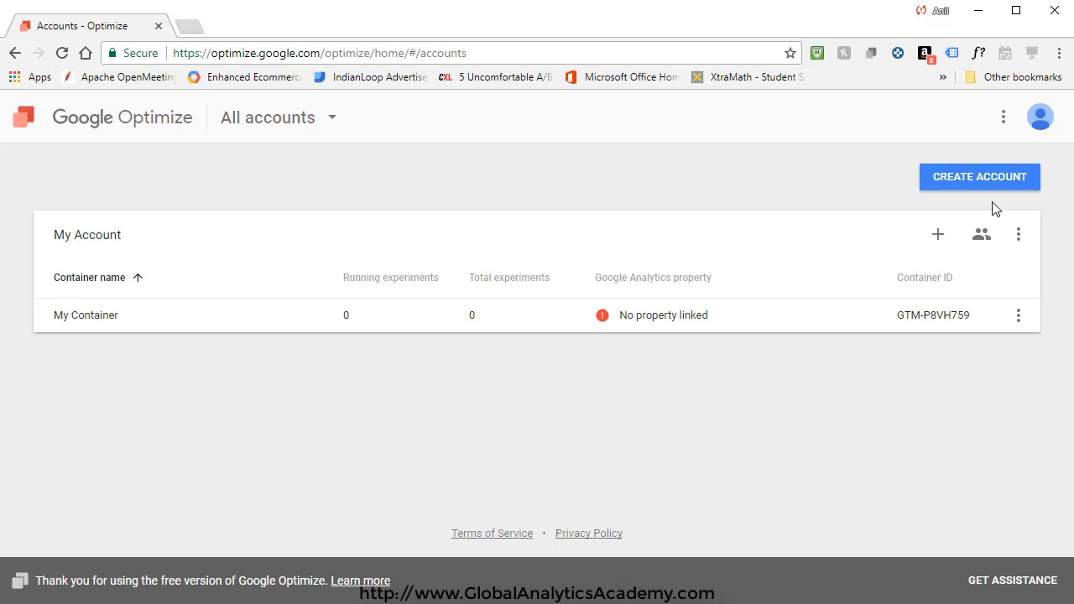
Step: Create the AnalyticsHire account with an AnalyticsHire.com container, accepting the terms, then return to All accounts
left_click(973, 184)
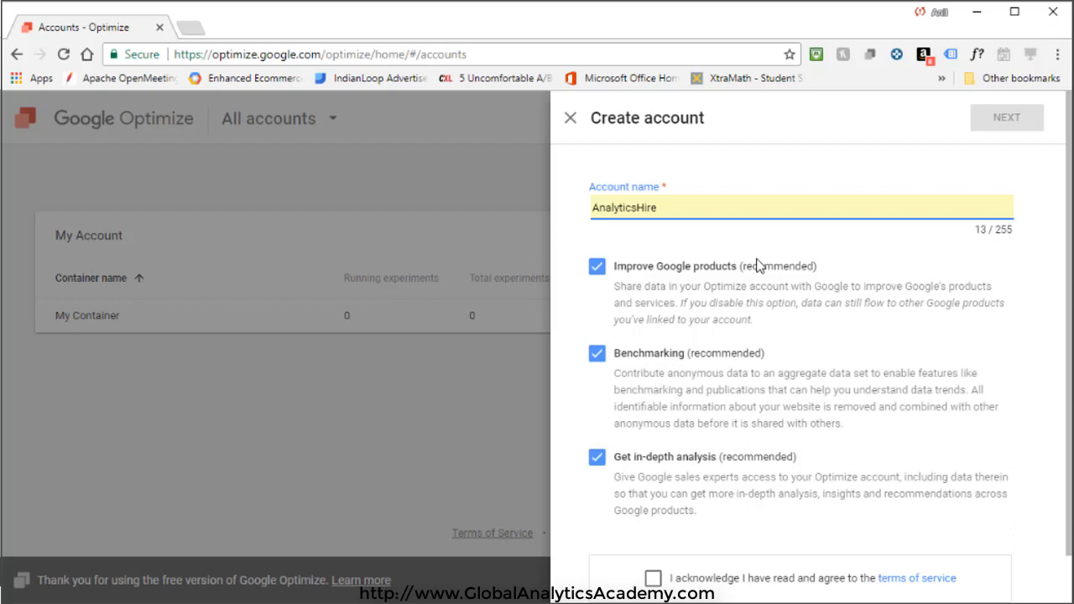
left_click(672, 583)
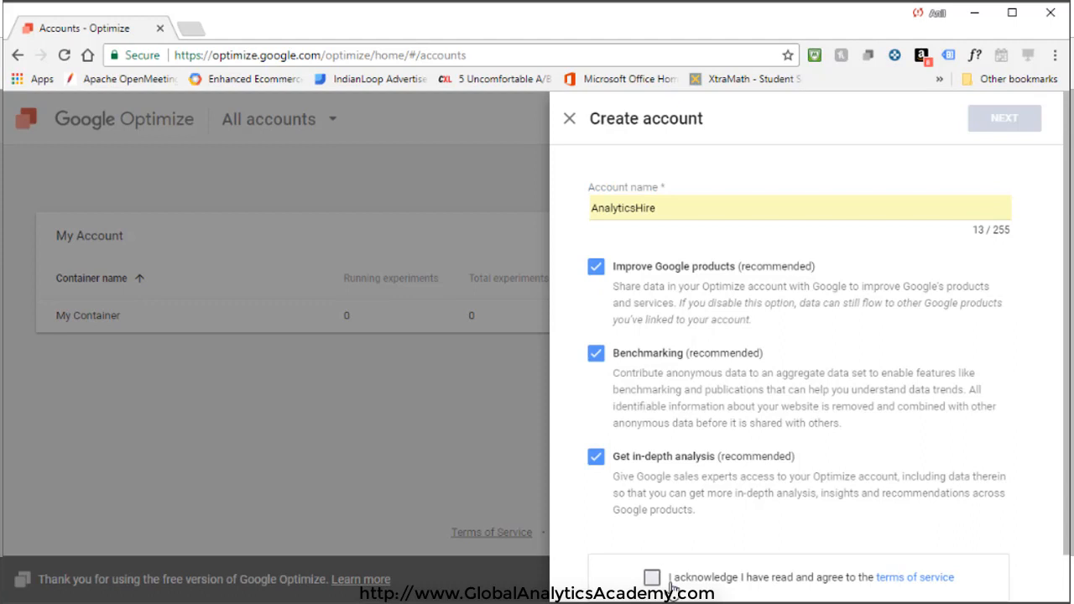
left_click(1015, 120)
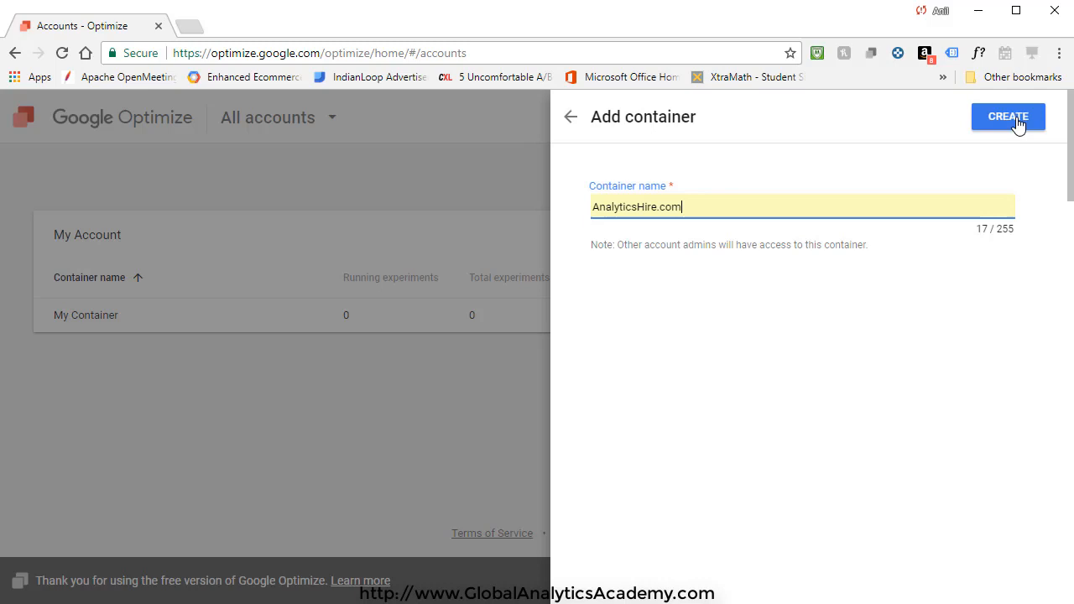
left_click(1019, 126)
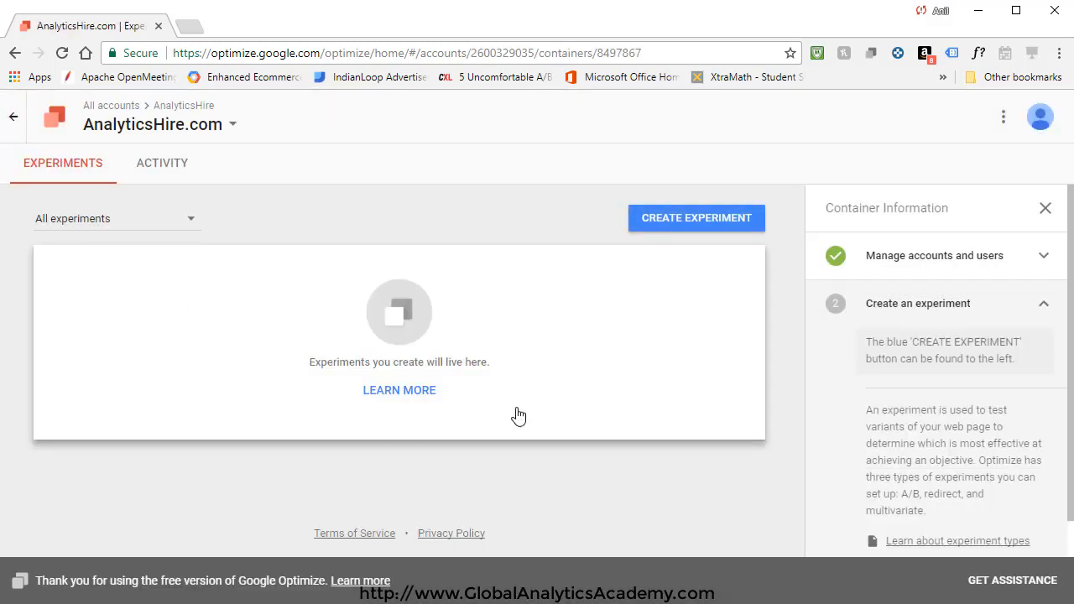
left_click(12, 122)
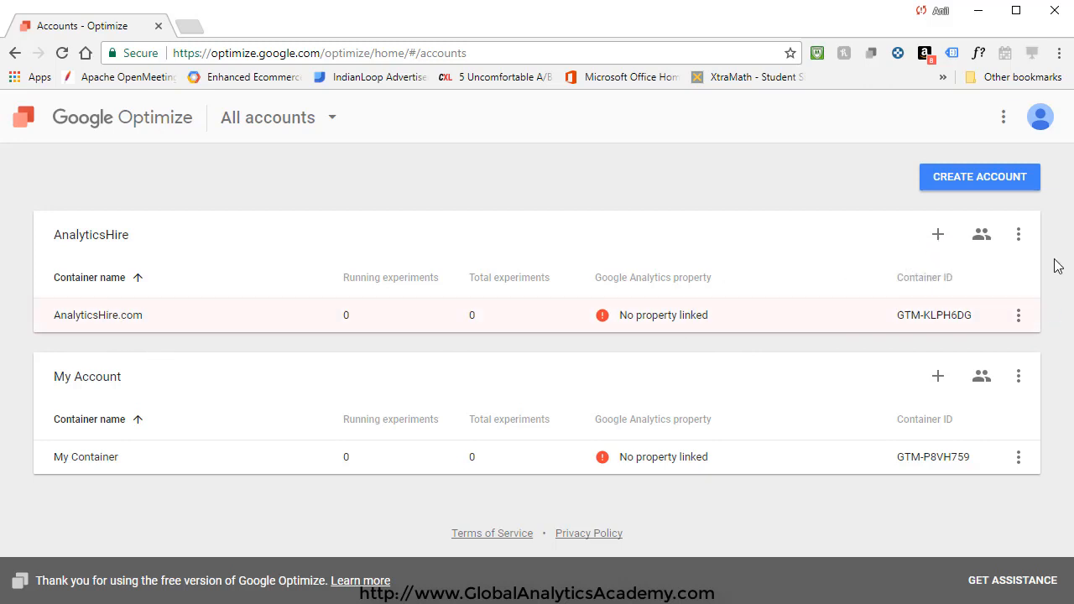
Step: Add a job.analyticshire.com container under AnalyticsHire and return to the accounts list
left_click(936, 238)
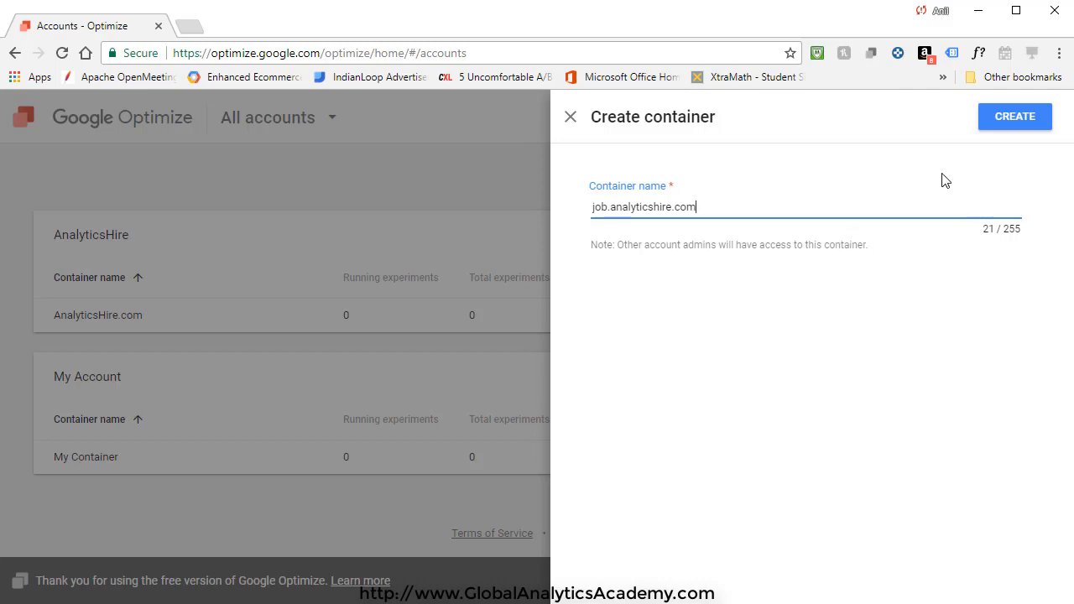
left_click(1017, 123)
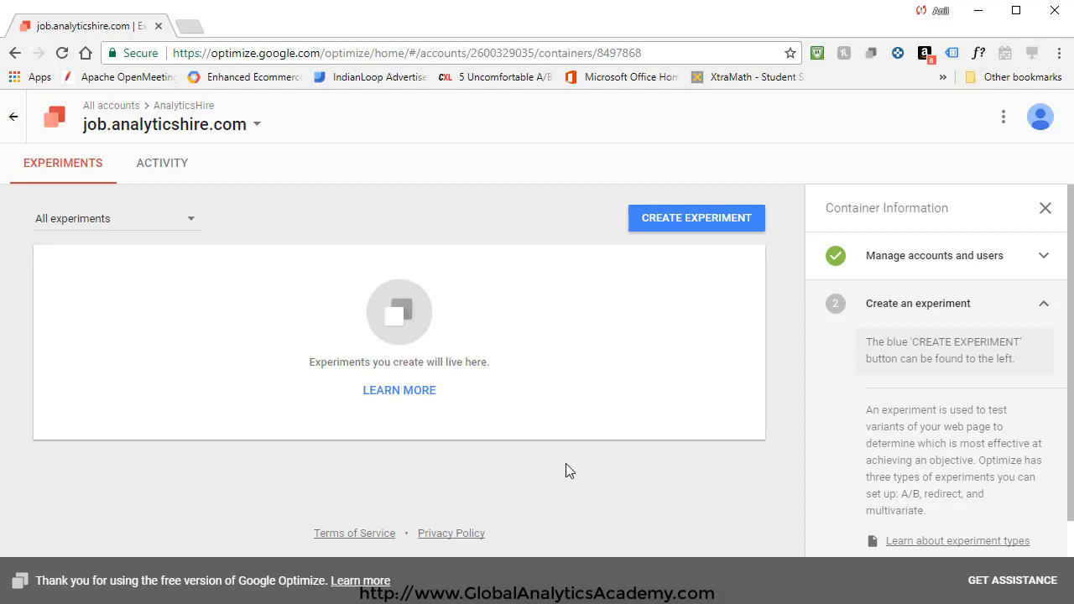
left_click(13, 123)
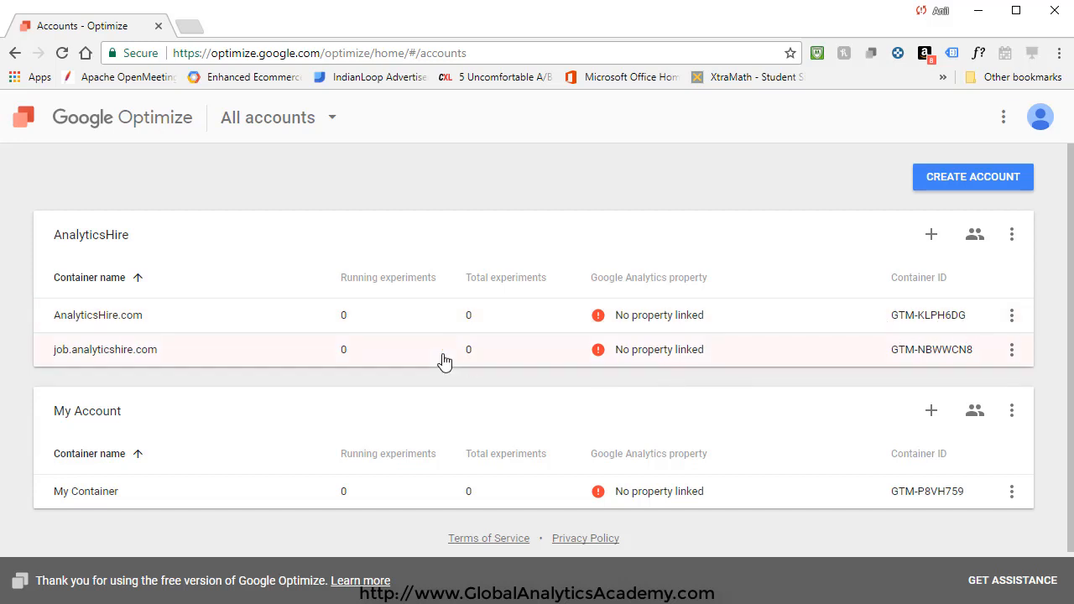
Step: Inspect the AnalyticsHire.com container's ⋮ menu showing Delete container, closing it without deleting
left_click(1011, 315)
left_click(1057, 319)
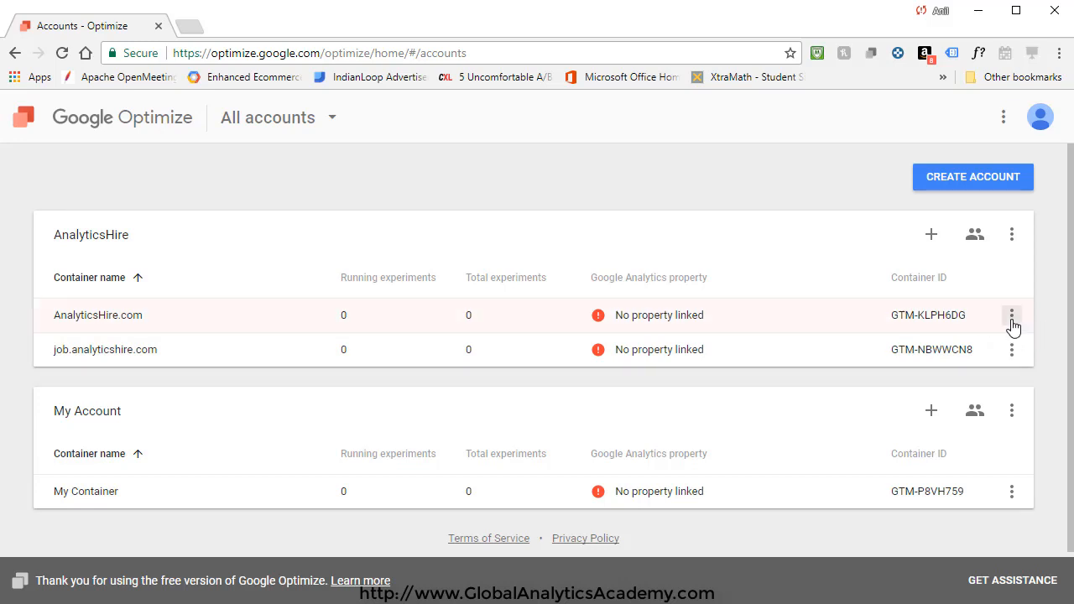
left_click(1012, 318)
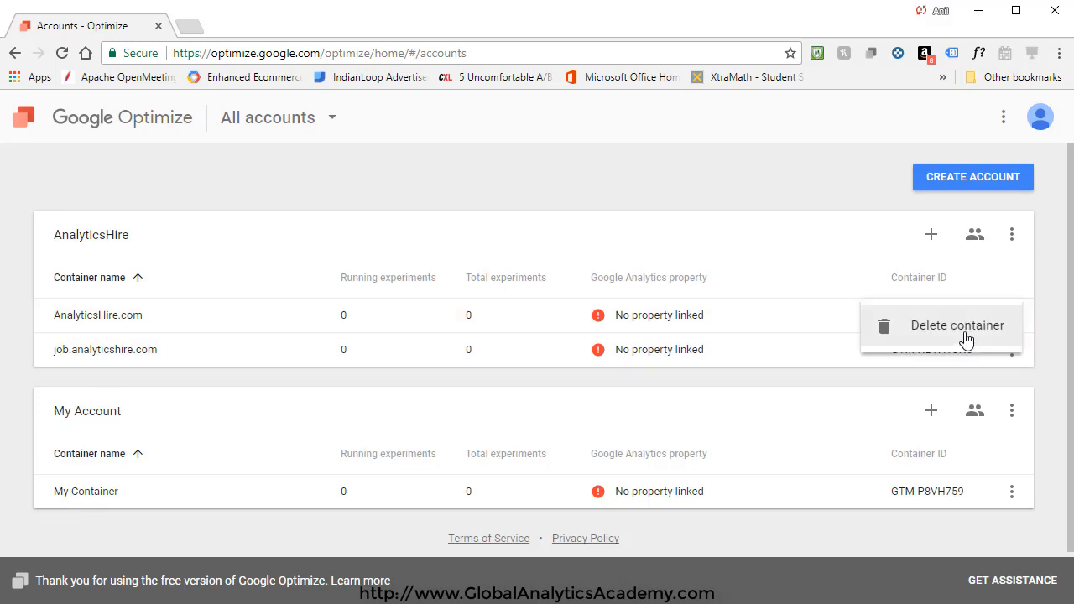
left_click(947, 236)
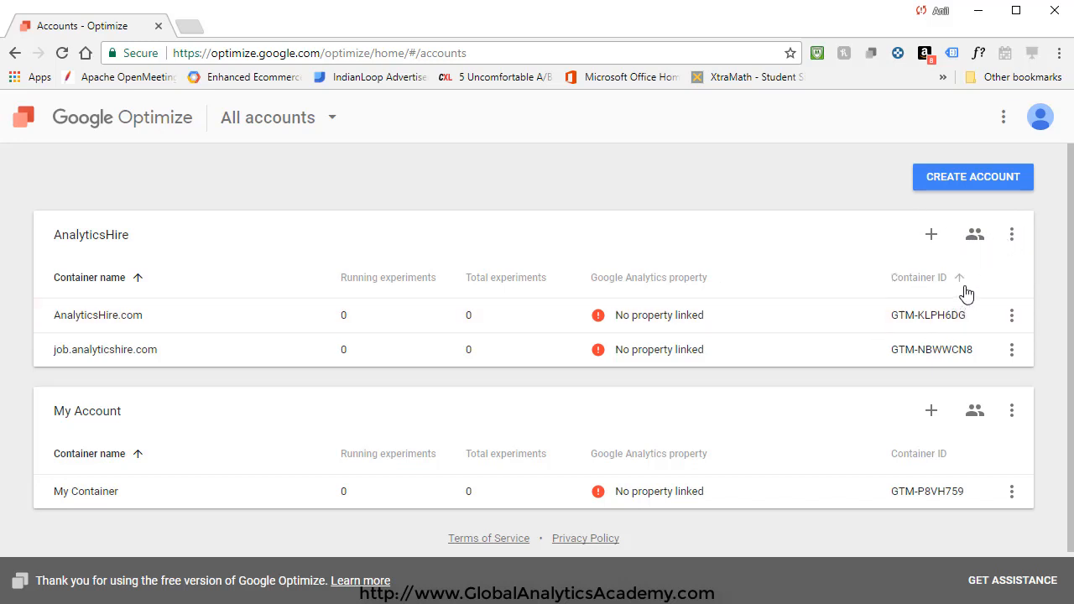
left_click(973, 239)
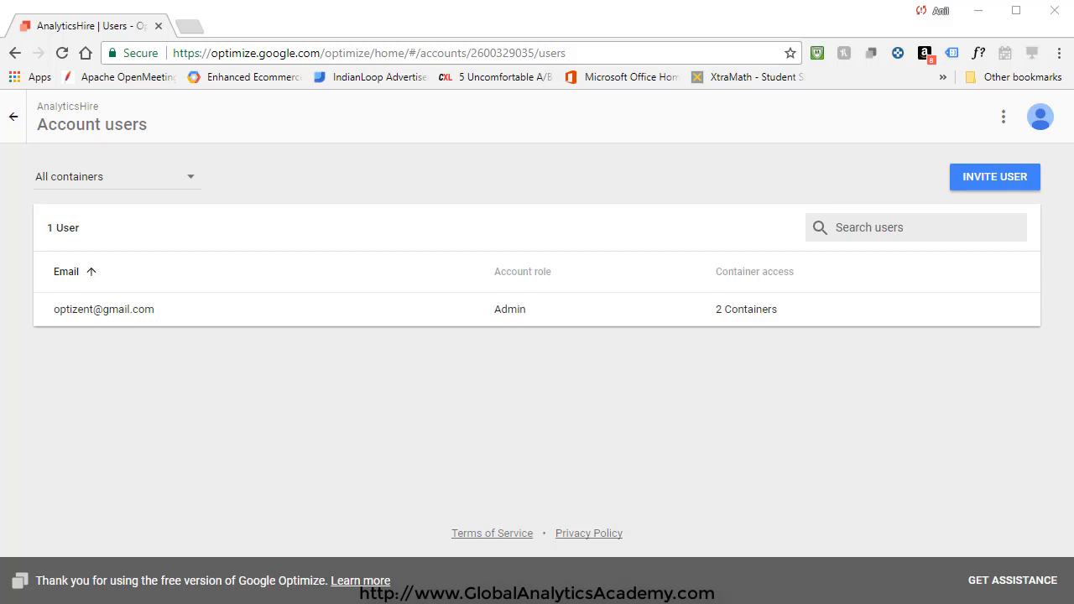
left_click(14, 116)
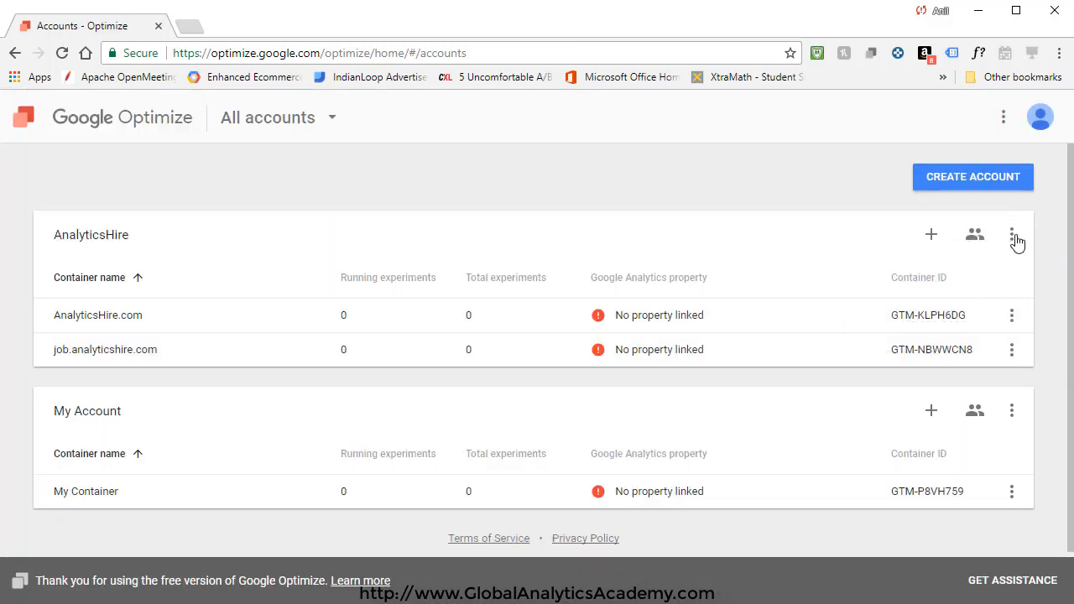
left_click(1012, 234)
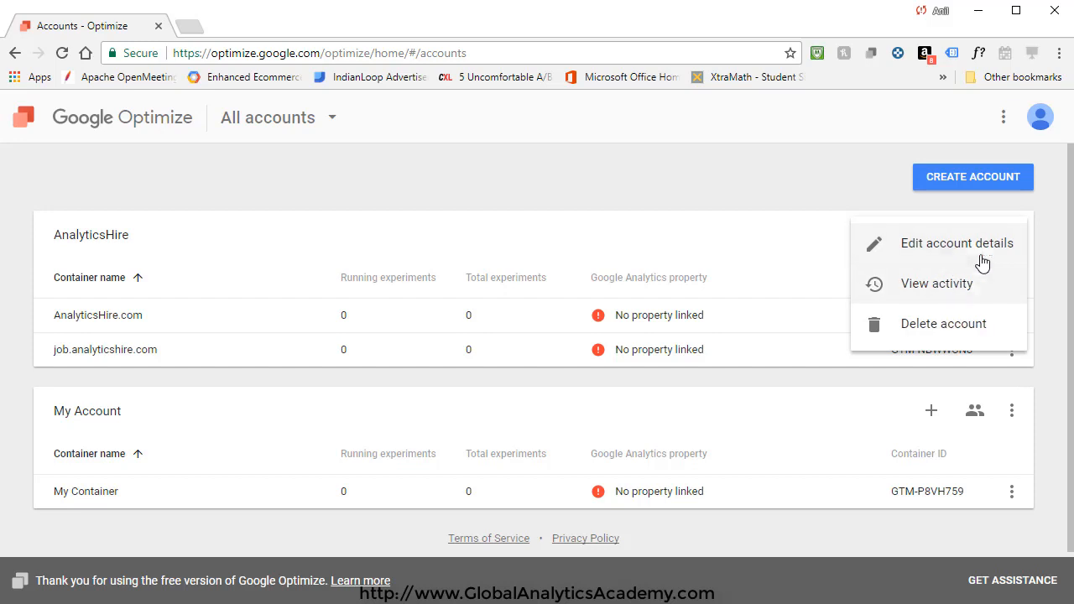
left_click(978, 252)
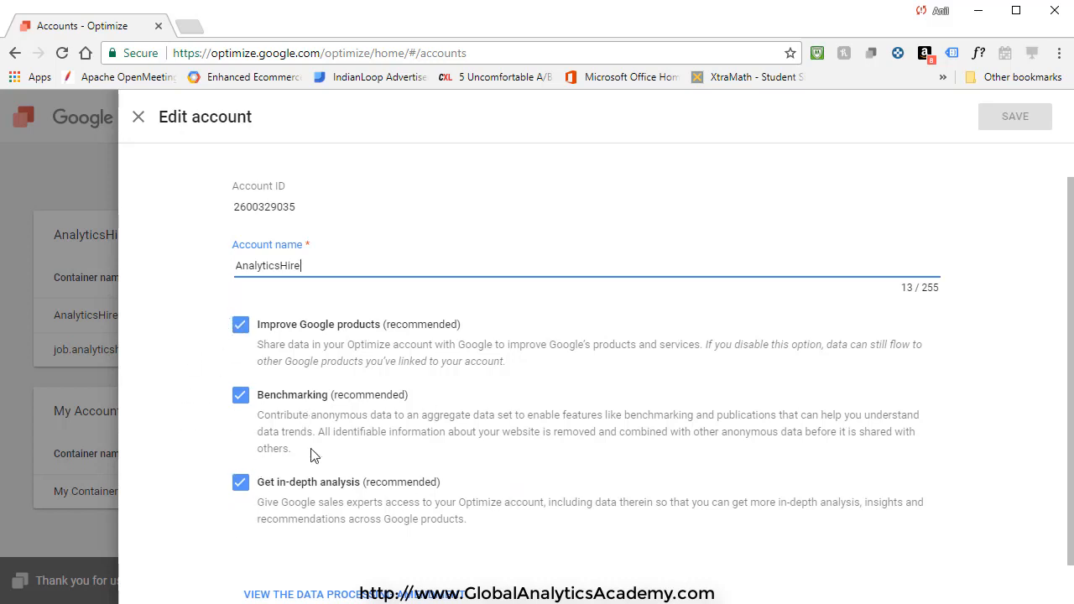
scroll(315, 459, "down", 1)
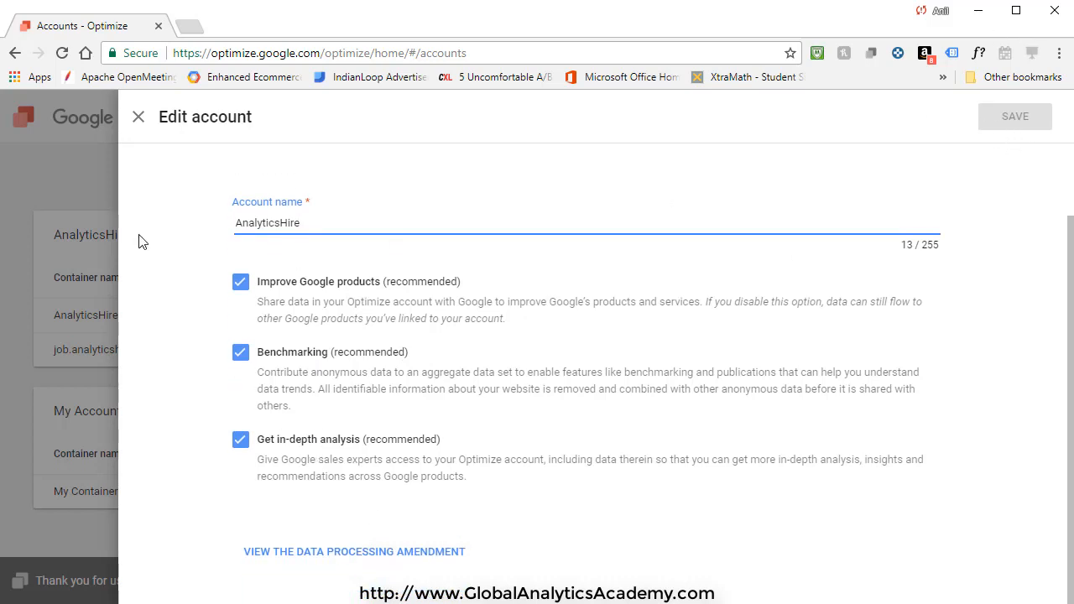
left_click(137, 123)
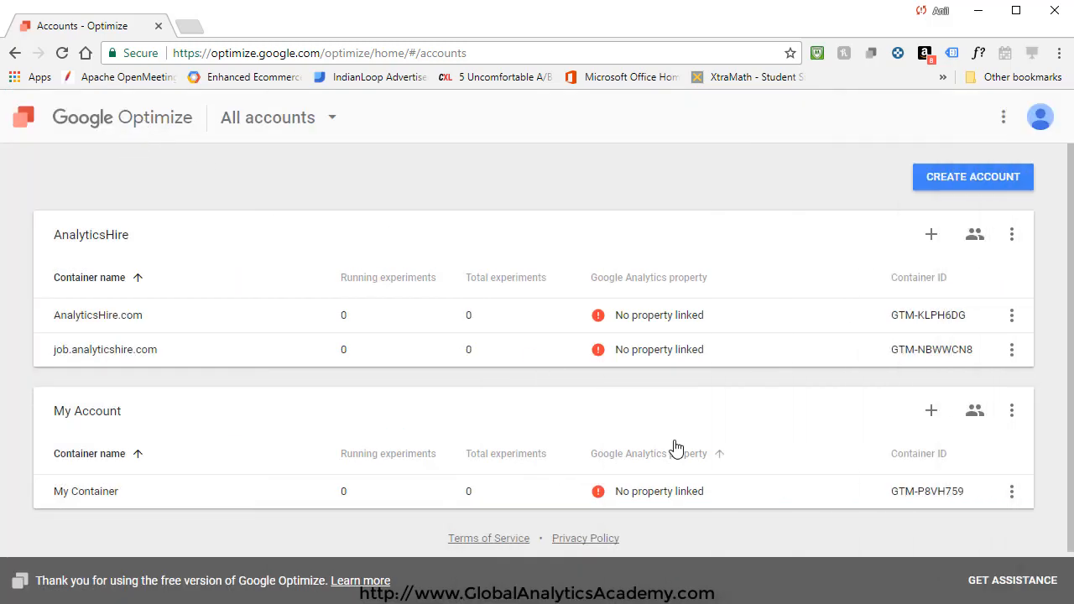
left_click(1011, 236)
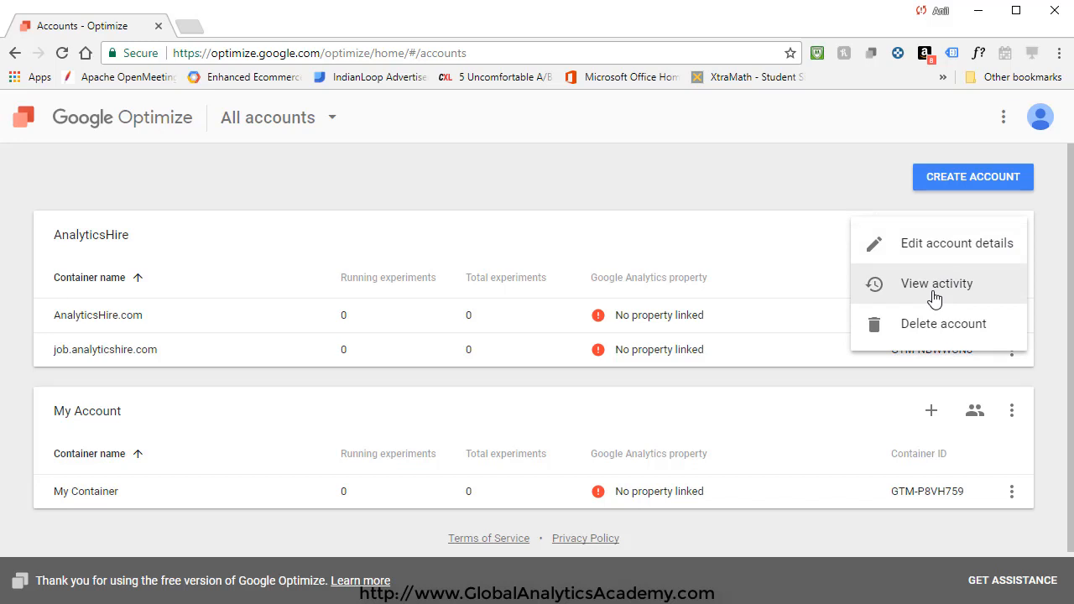
left_click(933, 293)
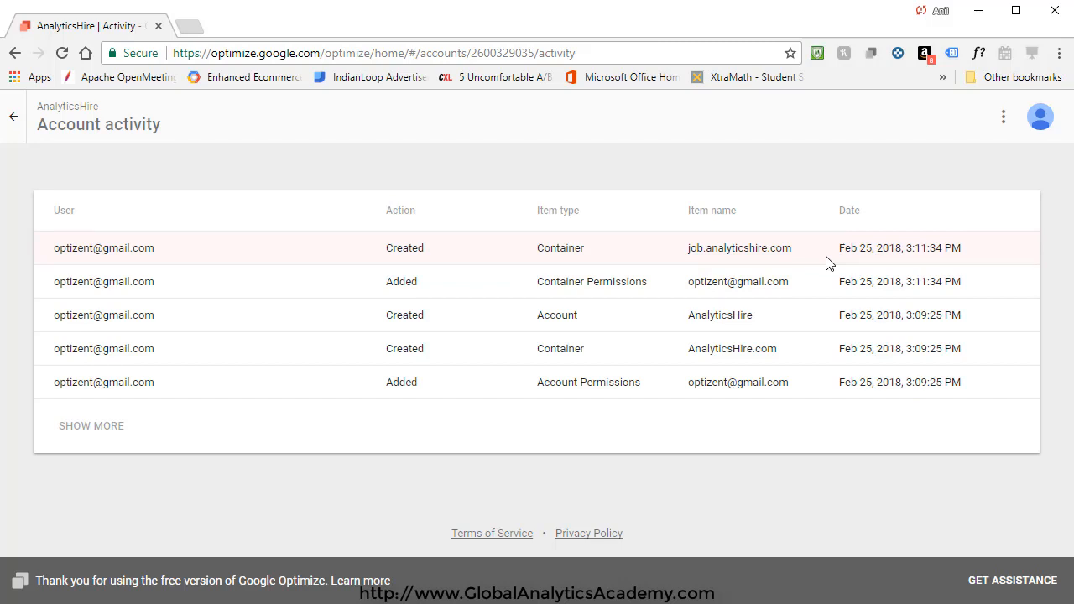
left_click(14, 117)
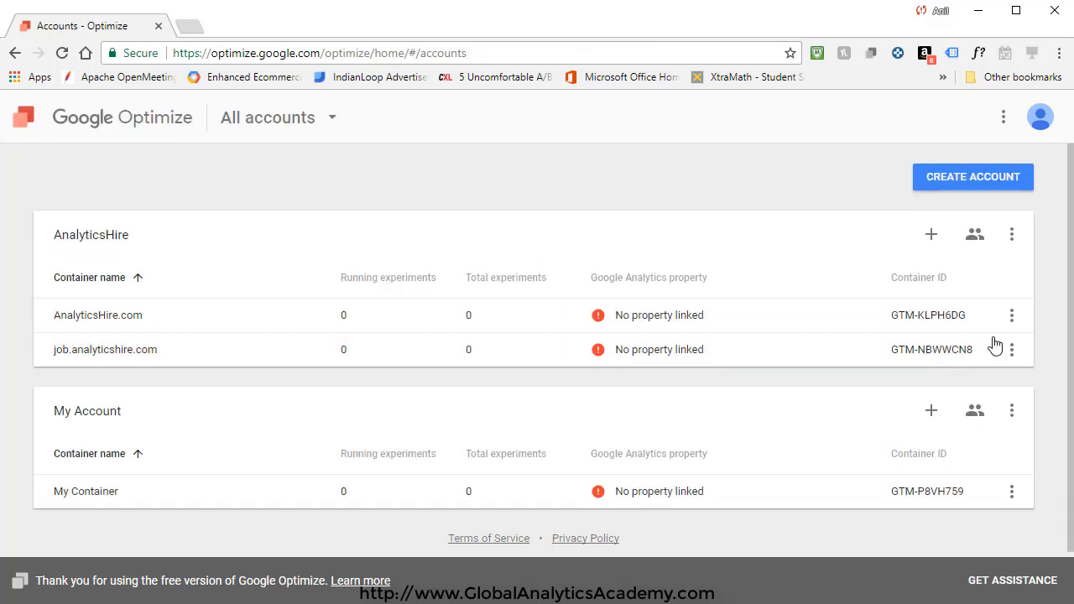
left_click(1012, 236)
Step: Dismiss the account menu and open AnalyticsHire.com through the account switcher's AnalyticsHire list
left_click(956, 375)
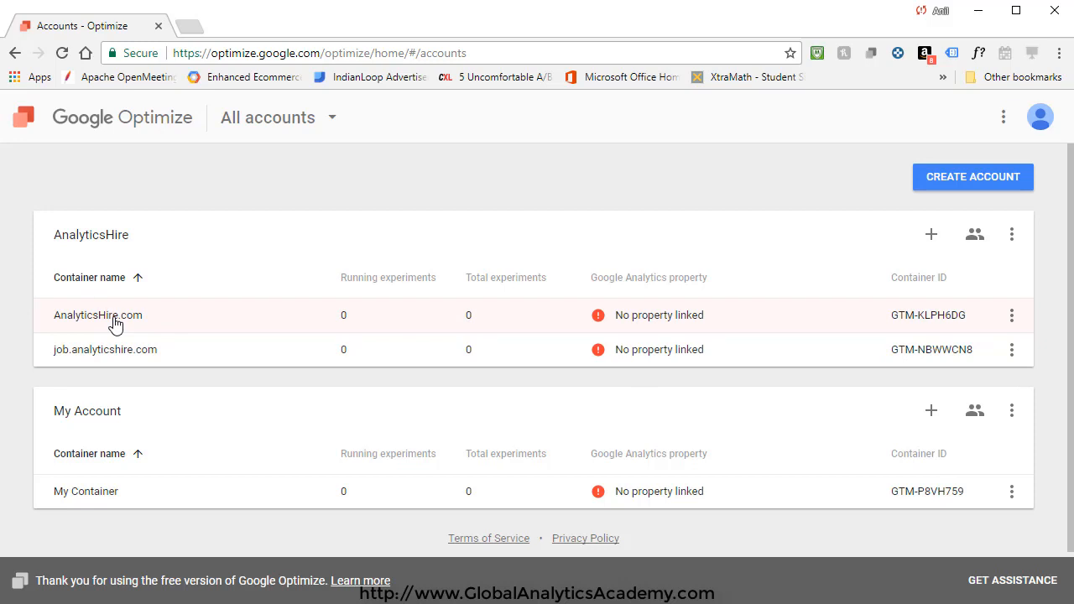
left_click(334, 119)
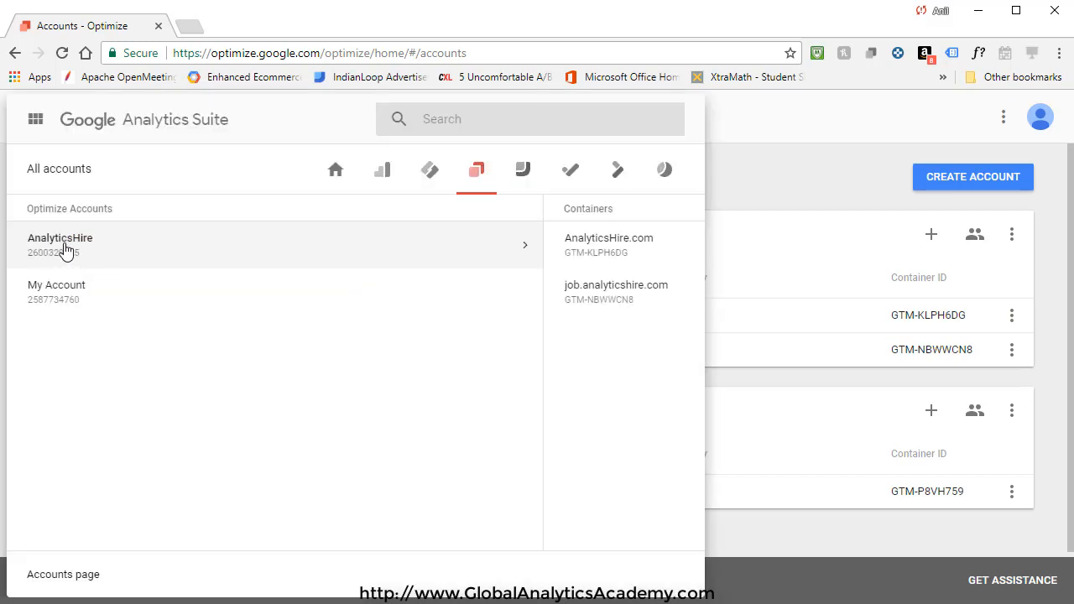
left_click(33, 249)
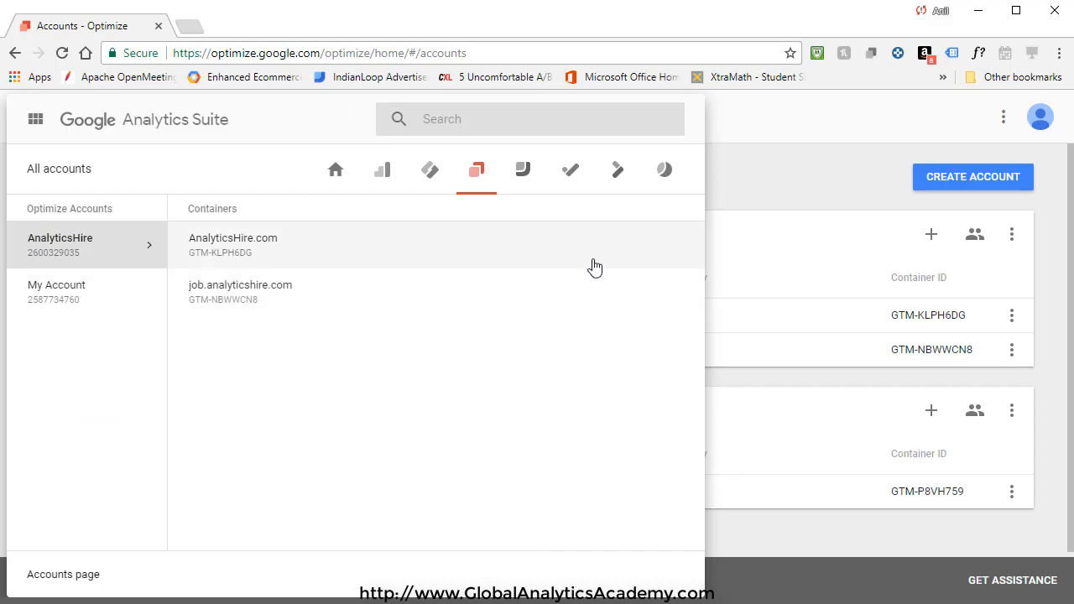
left_click(245, 260)
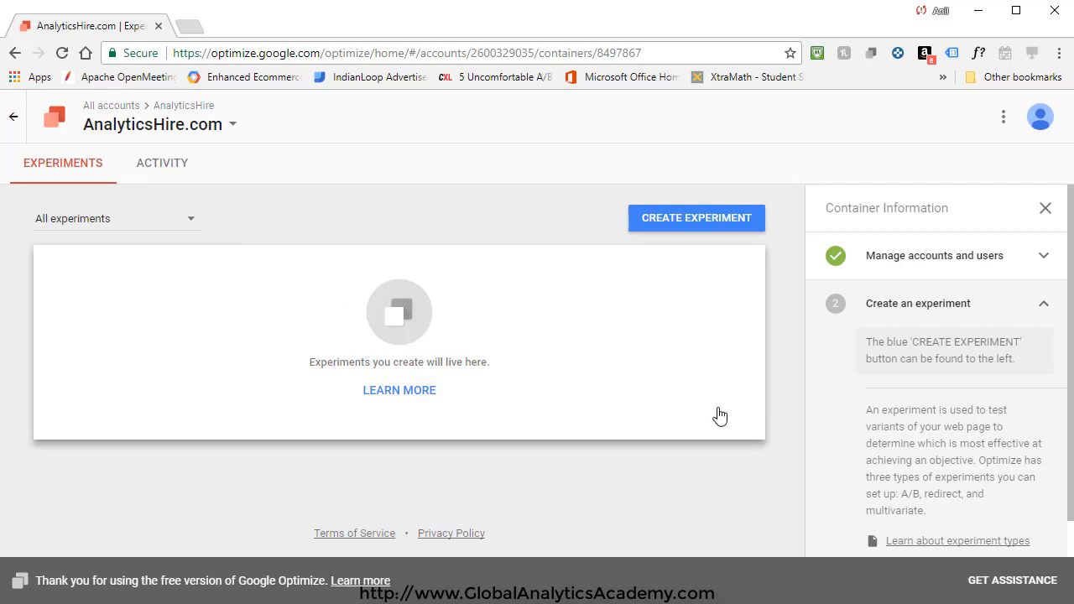